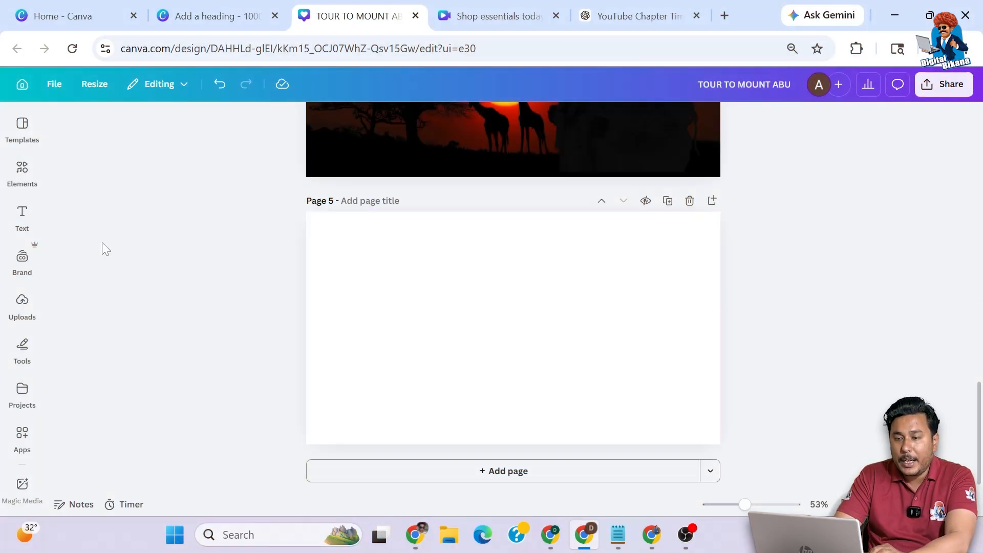
- Add the borderless circle frame from the elements library to page 5 and place it at the page's right side
{"action": "left_click", "coordinate": [21, 168]}
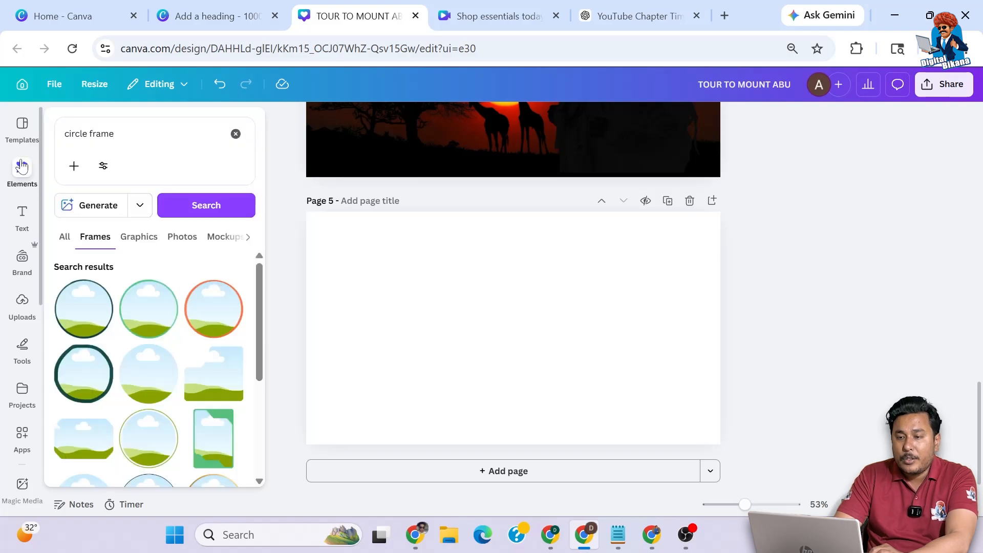
{"action": "left_click", "coordinate": [22, 169]}
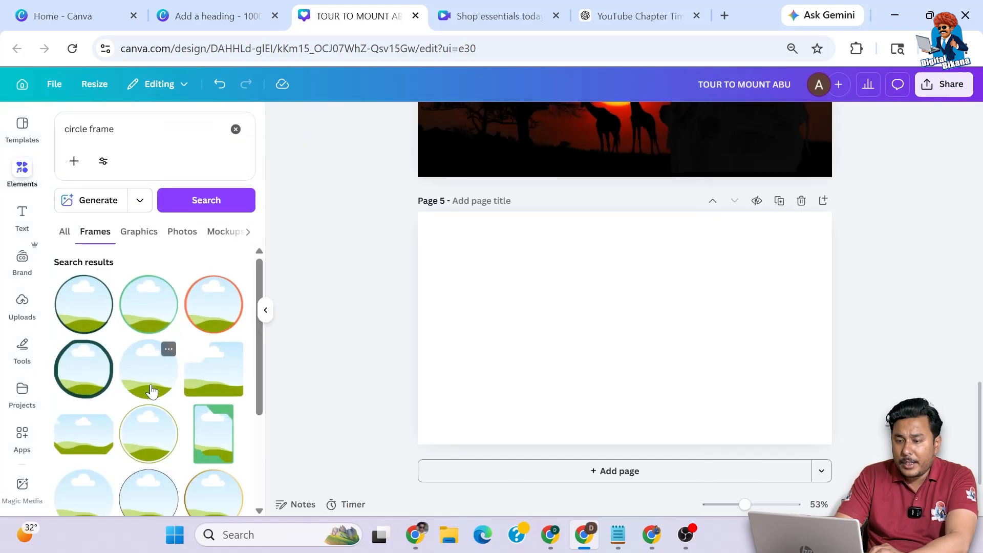
{"action": "left_click", "coordinate": [151, 391]}
{"action": "left_click_drag", "start_coordinate": [588, 340], "coordinate": [717, 311]}
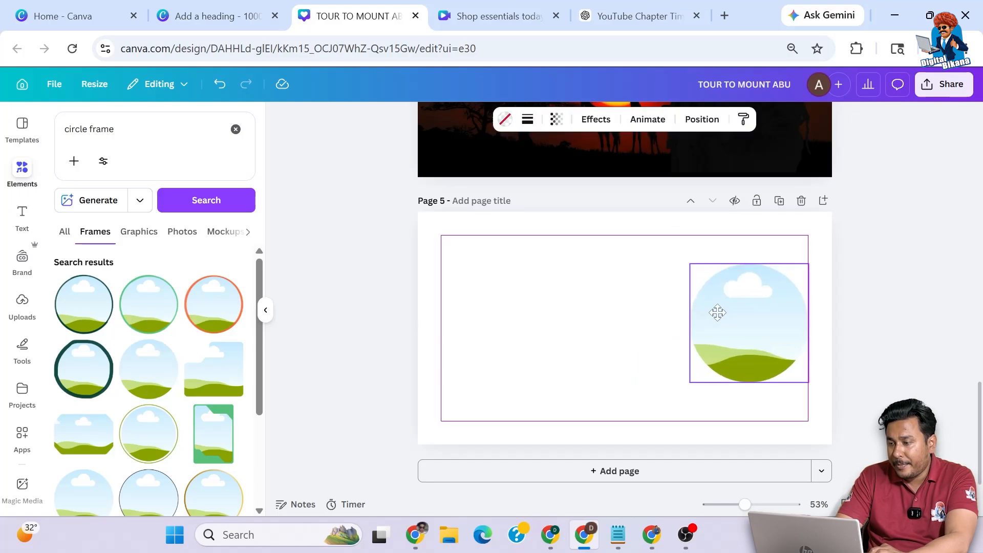
- Search the elements library for "woman" and limit the results to photos
{"action": "left_click", "coordinate": [144, 130]}
{"action": "type", "text": "woman"}
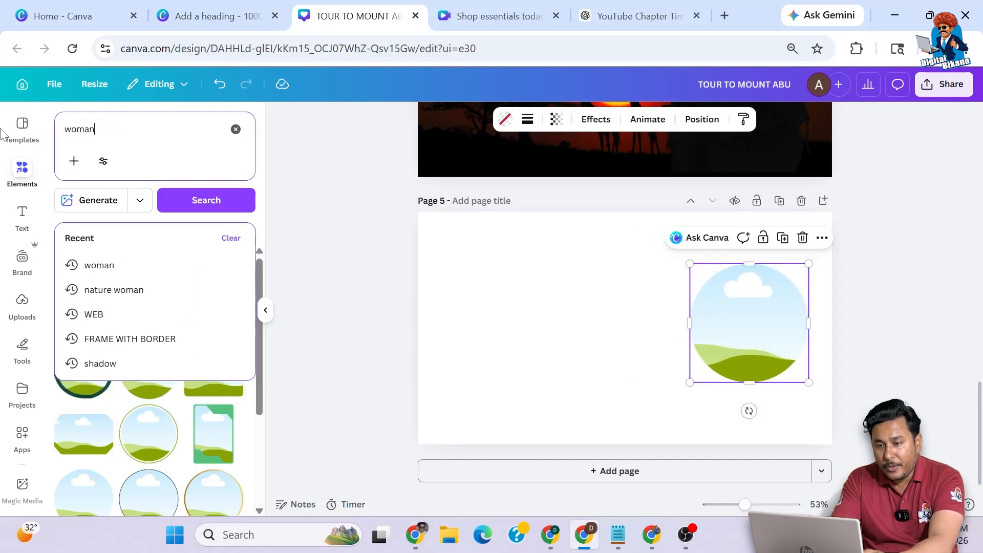
{"action": "key", "text": "Return"}
{"action": "left_click", "coordinate": [65, 233]}
{"action": "left_click", "coordinate": [190, 236]}
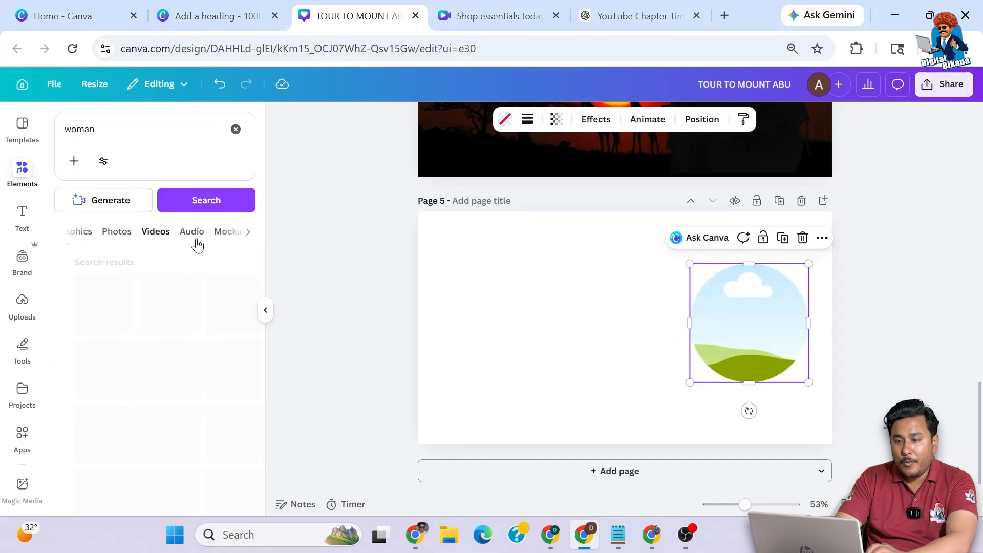
{"action": "left_click", "coordinate": [123, 240]}
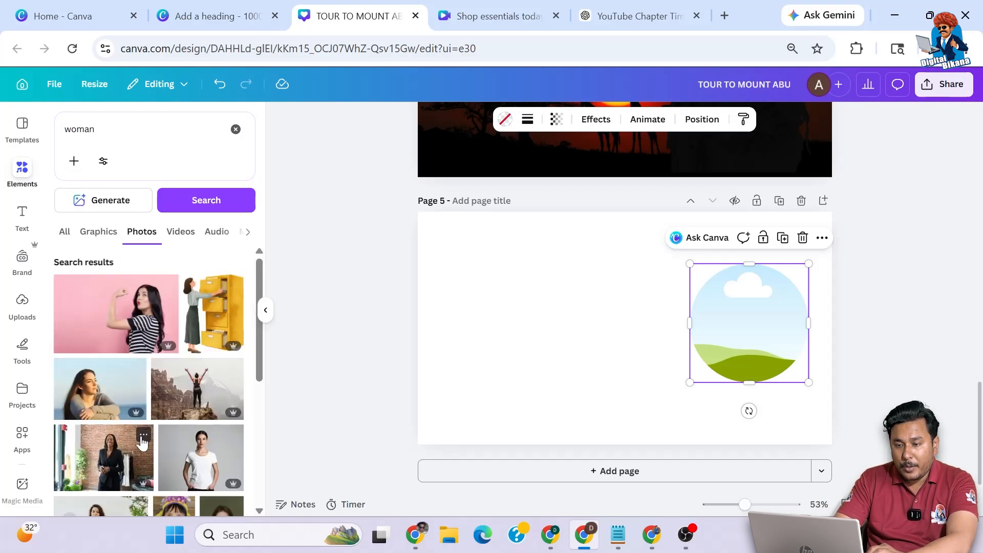
{"action": "scroll", "coordinate": [149, 444], "scroll_direction": "down", "scroll_amount": 3}
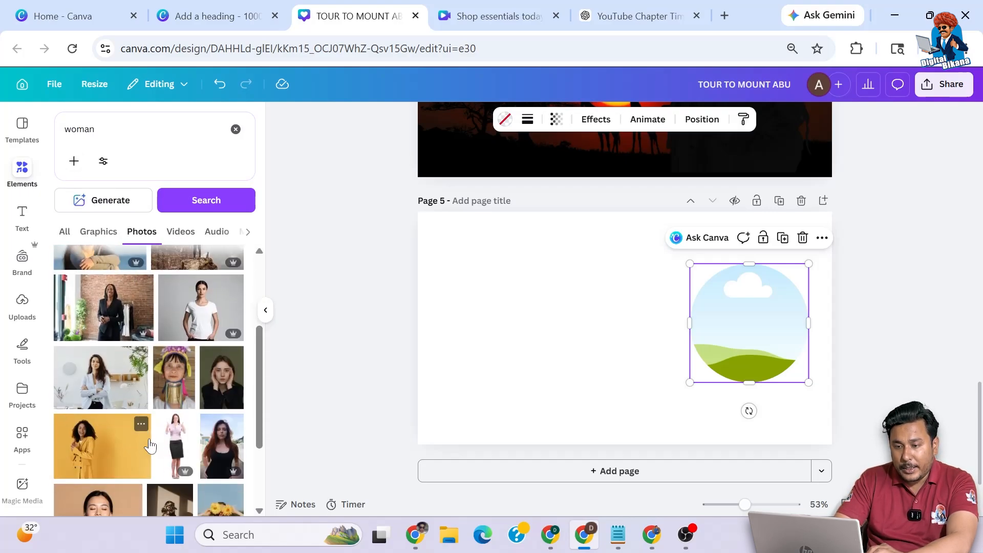
{"action": "left_click", "coordinate": [98, 389]}
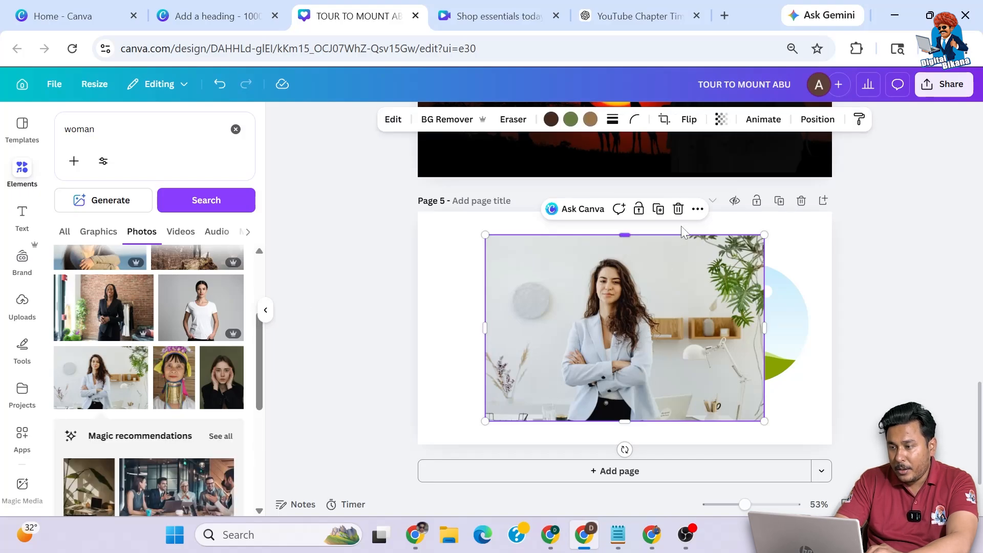
{"action": "left_click", "coordinate": [678, 208]}
- Add the photo of the smiling woman on a yellow background and drop it into the circle frame
{"action": "scroll", "coordinate": [247, 378], "scroll_direction": "down", "scroll_amount": 5}
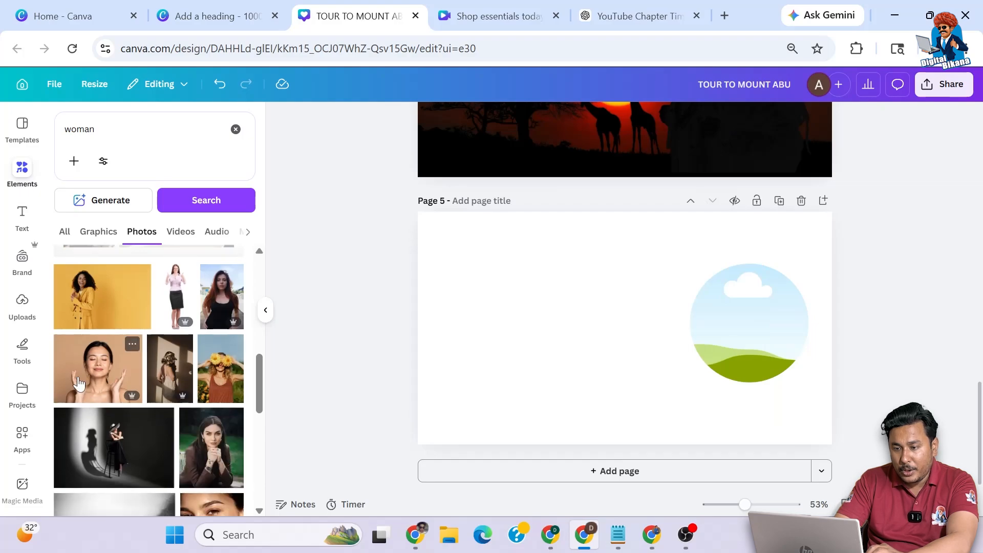
{"action": "scroll", "coordinate": [79, 383], "scroll_direction": "down", "scroll_amount": 5}
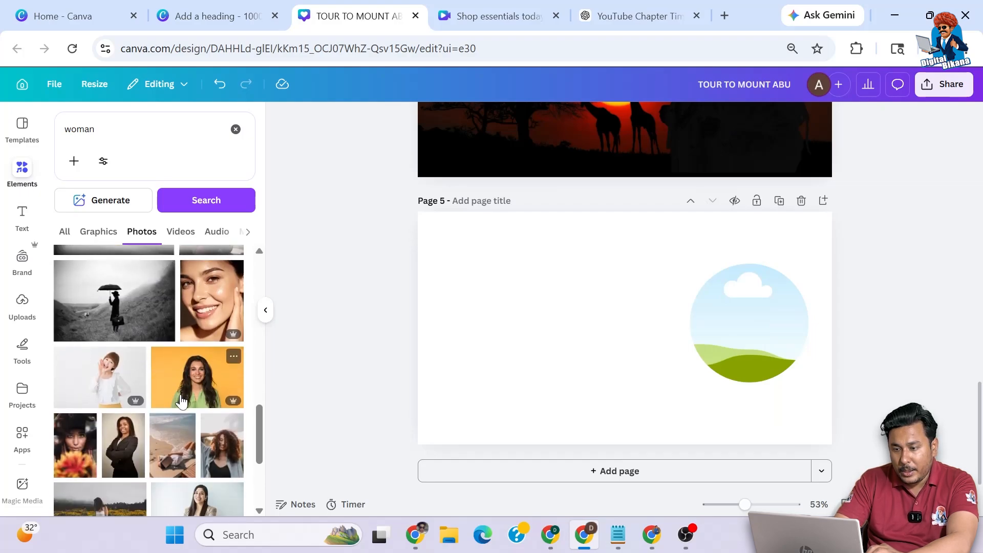
{"action": "left_click", "coordinate": [182, 395]}
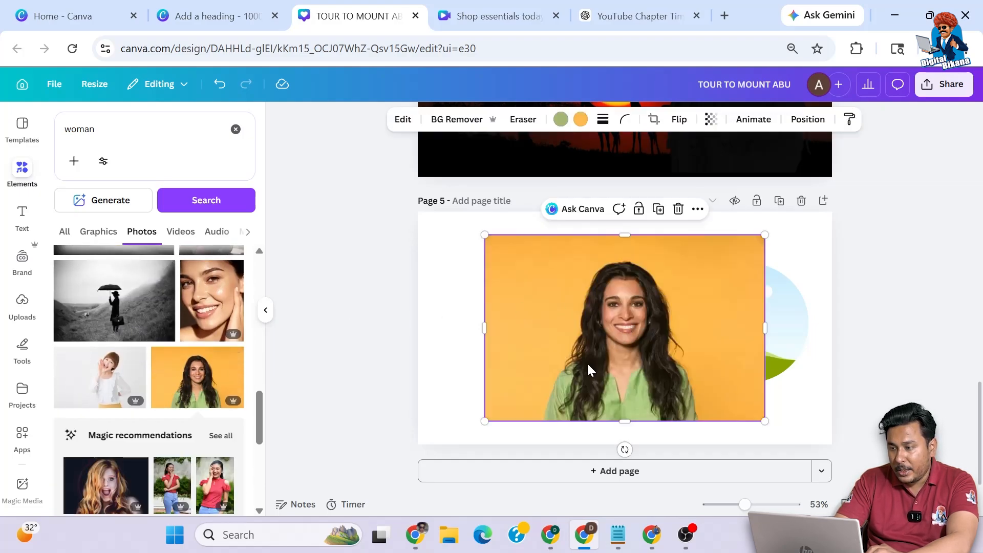
{"action": "left_click_drag", "start_coordinate": [620, 336], "coordinate": [707, 313]}
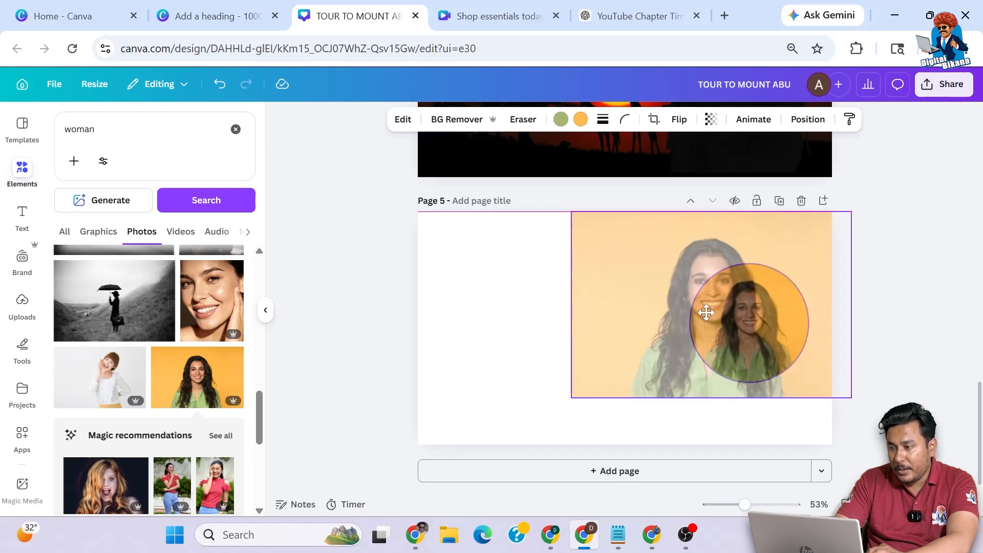
{"action": "left_click_drag", "start_coordinate": [707, 312], "coordinate": [720, 313]}
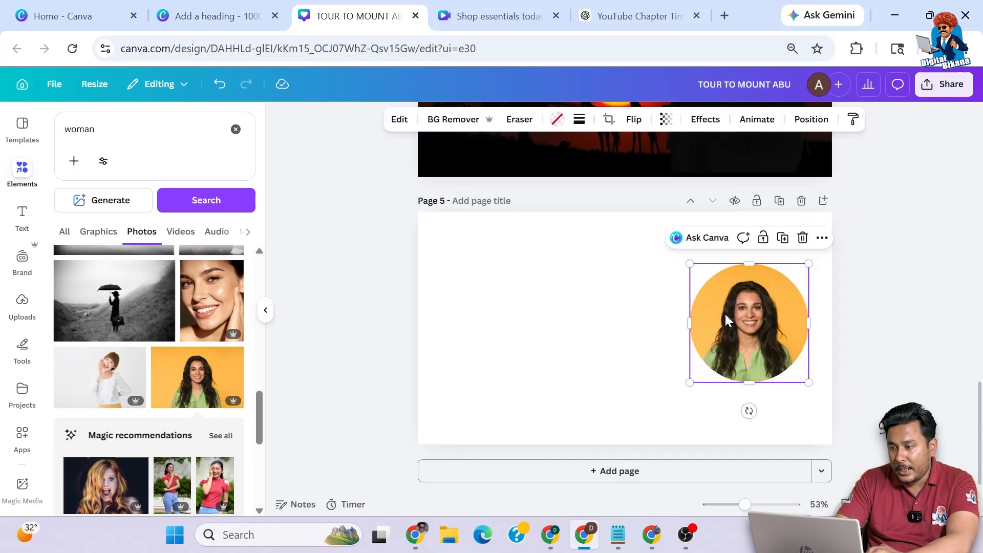
- Enlarge the woman's photo inside the circle frame and move the frame to the lower middle of page 5
{"action": "double_click", "coordinate": [725, 312]}
{"action": "left_click_drag", "start_coordinate": [658, 264], "coordinate": [489, 210]}
{"action": "left_click_drag", "start_coordinate": [724, 294], "coordinate": [594, 348]}
{"action": "left_click", "coordinate": [942, 224]}
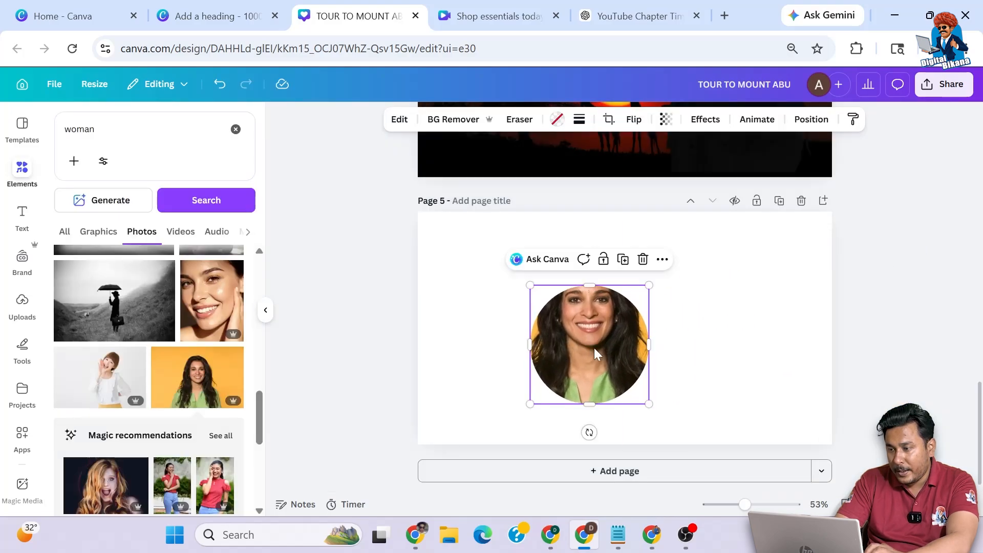
- Add the yellow-background woman photo a second time, remove its background and place the cutout over the circle frame
{"action": "left_click", "coordinate": [194, 380]}
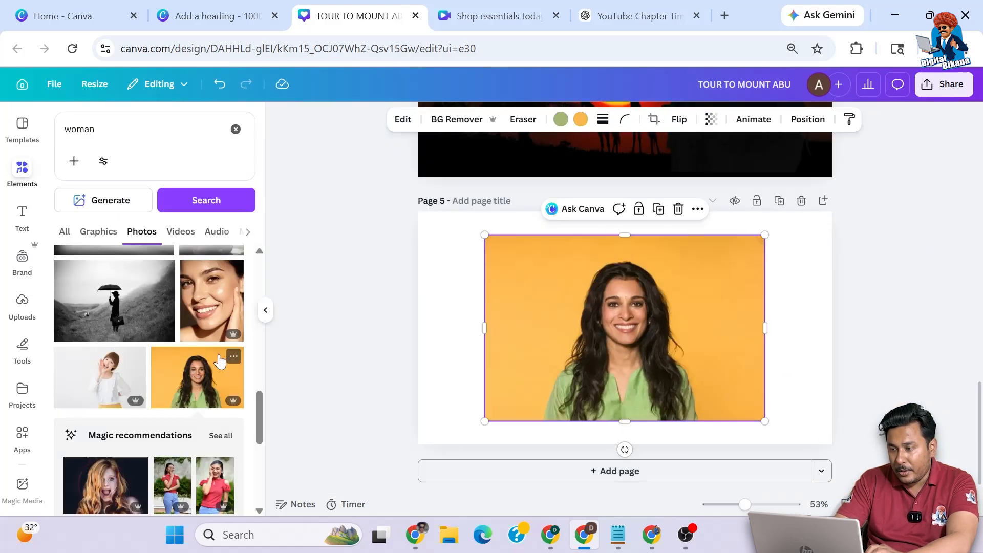
{"action": "left_click_drag", "start_coordinate": [651, 327], "coordinate": [714, 327]}
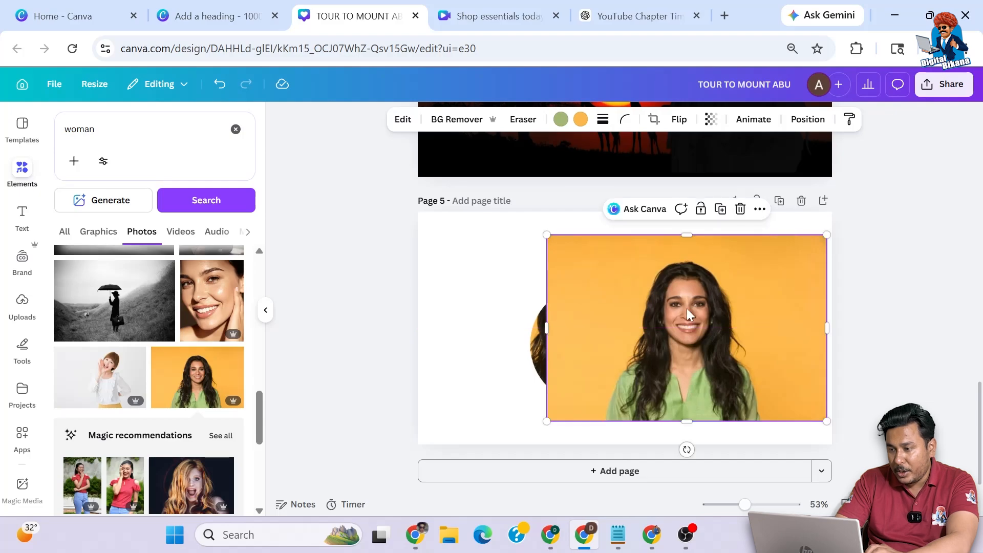
{"action": "left_click", "coordinate": [458, 119]}
{"action": "left_click_drag", "start_coordinate": [746, 330], "coordinate": [690, 312]}
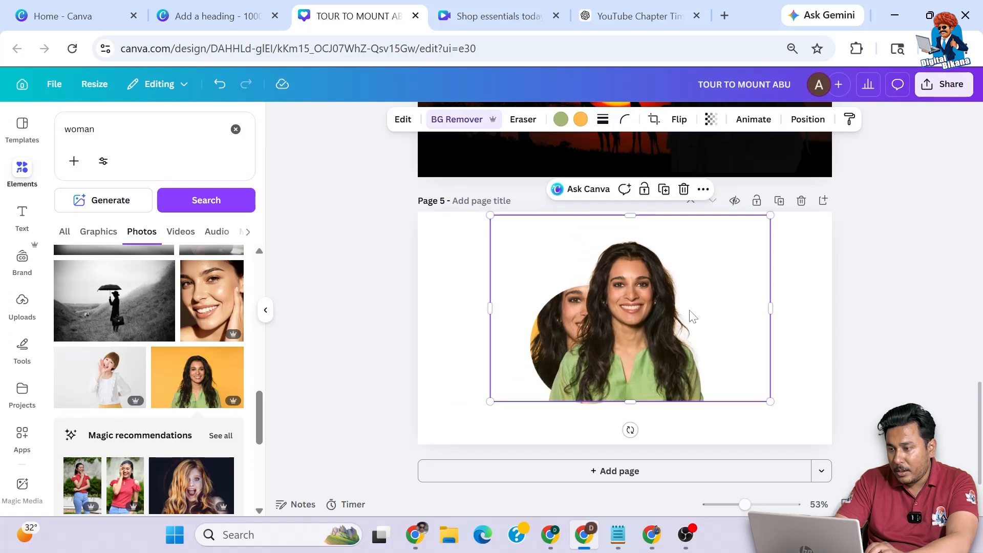
- Send the woman cutout to the back, behind the circle frame
{"action": "left_click", "coordinate": [705, 190]}
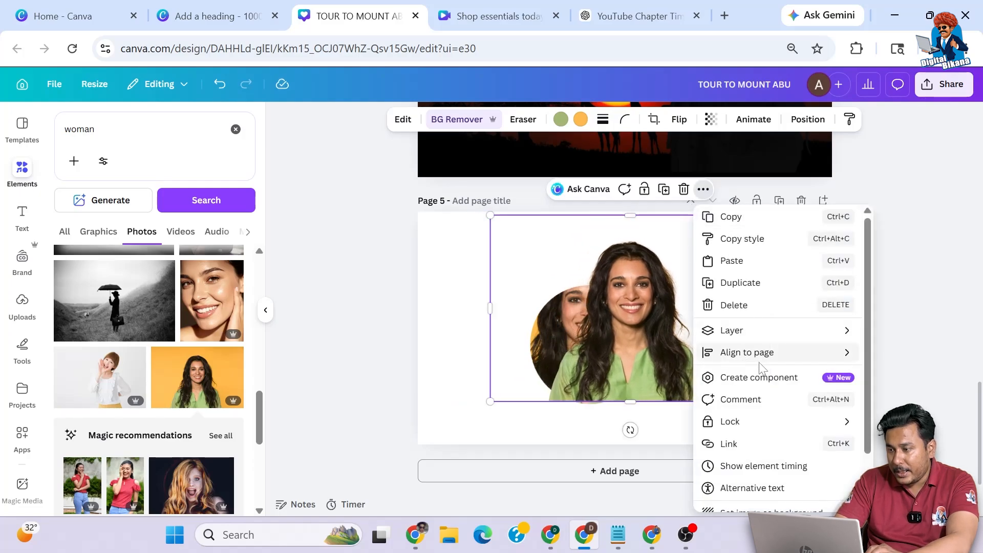
{"action": "mouse_move", "coordinate": [736, 333]}
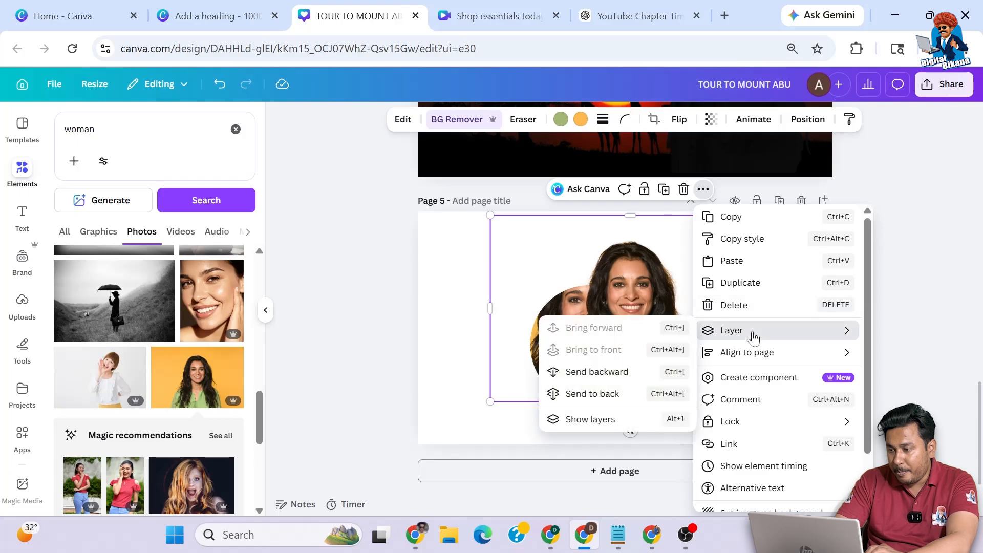
{"action": "left_click", "coordinate": [590, 394]}
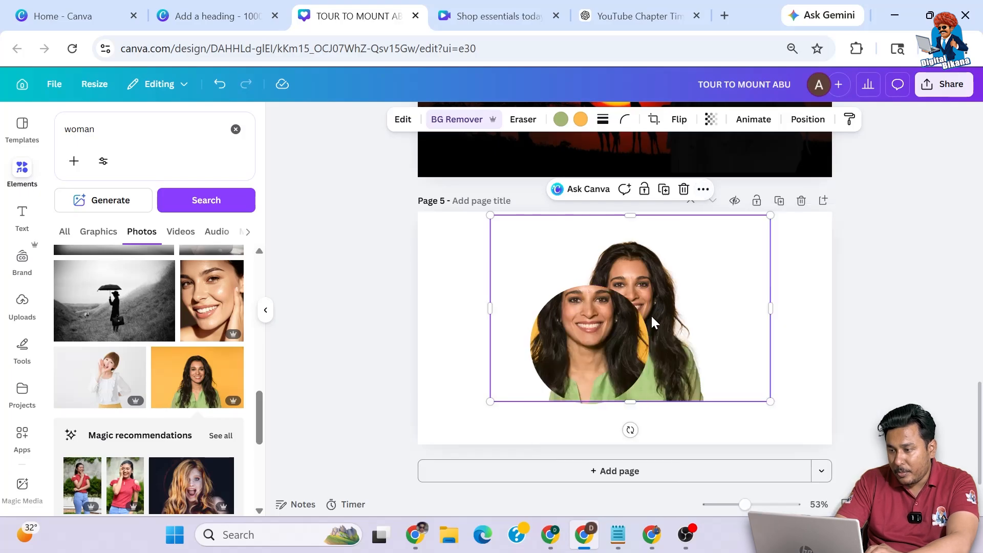
- Move the woman cutout to the right of the circle frame and bring it to the front
{"action": "left_click_drag", "start_coordinate": [649, 275], "coordinate": [703, 262]}
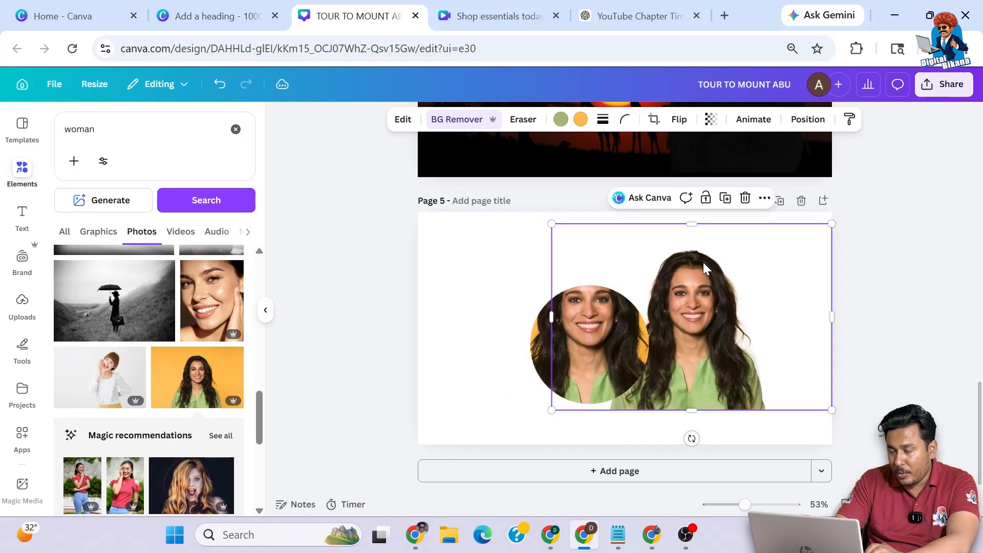
{"action": "left_click", "coordinate": [764, 198]}
{"action": "mouse_move", "coordinate": [800, 348]}
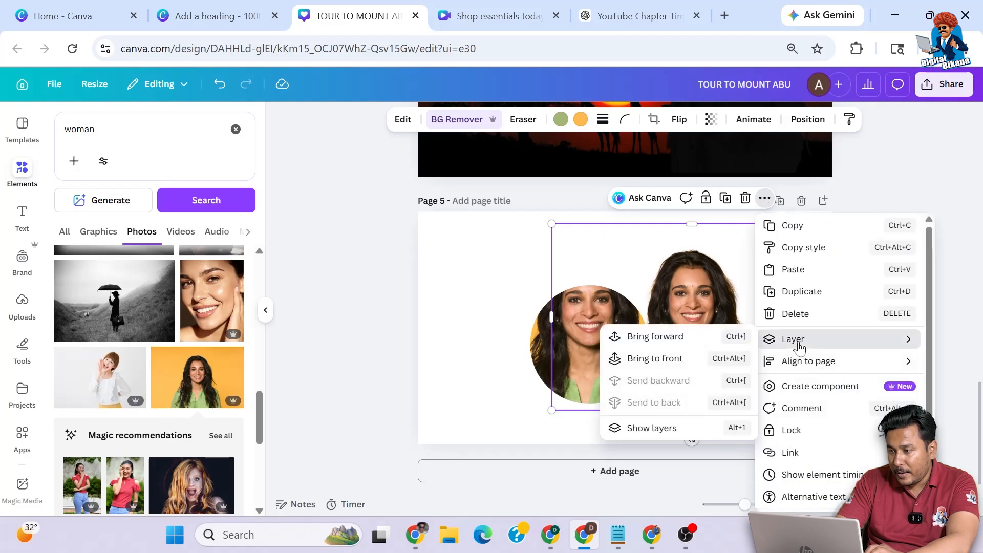
{"action": "left_click", "coordinate": [656, 361]}
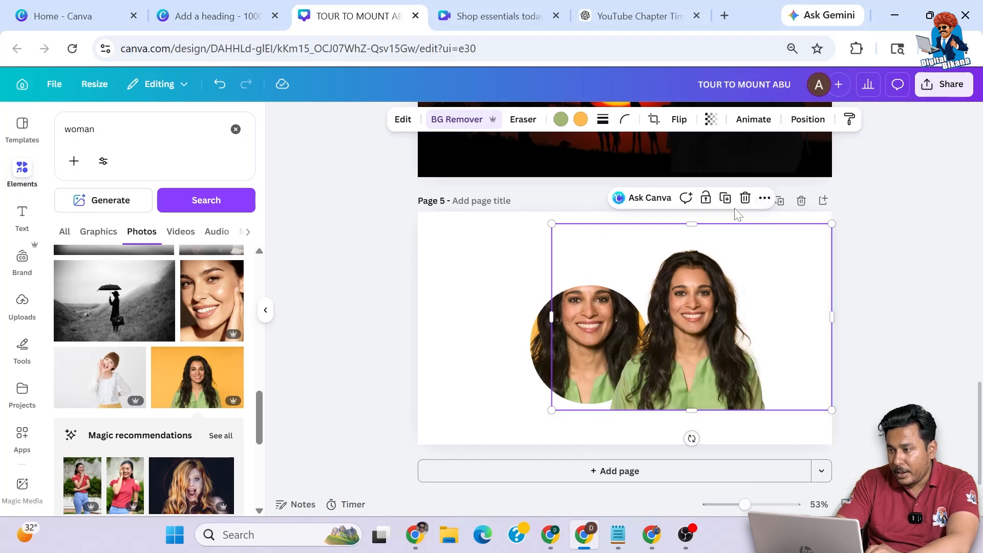
- Set the cutout's transparency to 42 and position it over the woman in the circle frame
{"action": "left_click", "coordinate": [711, 120]}
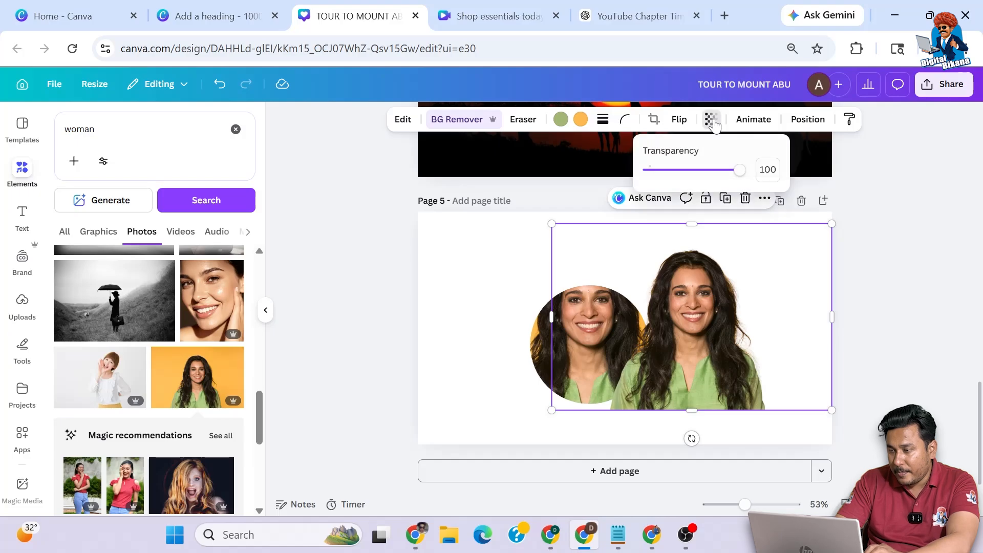
{"action": "left_click_drag", "start_coordinate": [740, 170], "coordinate": [687, 171]}
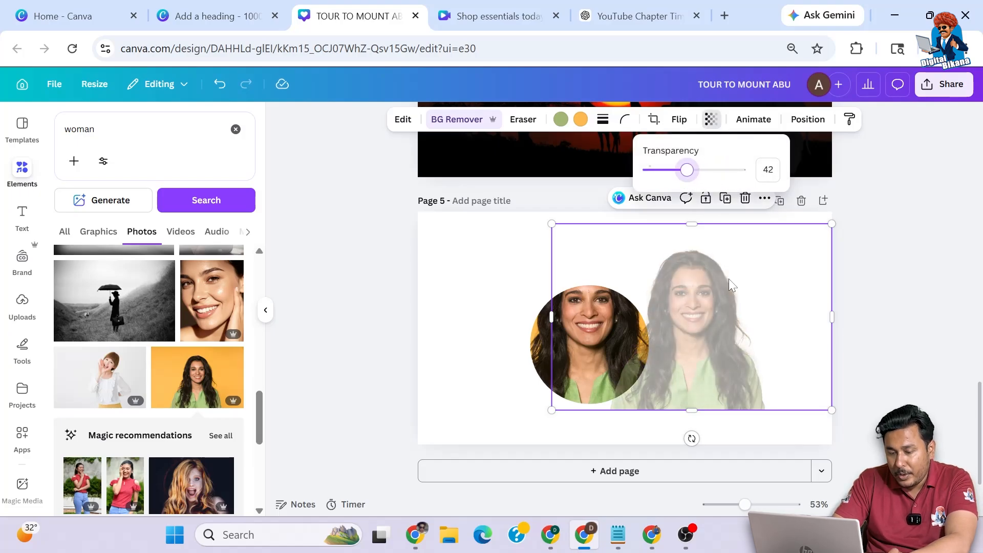
{"action": "left_click_drag", "start_coordinate": [729, 278], "coordinate": [626, 288]}
{"action": "scroll", "coordinate": [672, 421], "scroll_direction": "up", "scroll_amount": 4}
{"action": "left_click_drag", "start_coordinate": [785, 423], "coordinate": [770, 413]}
{"action": "left_click_drag", "start_coordinate": [709, 257], "coordinate": [717, 246]}
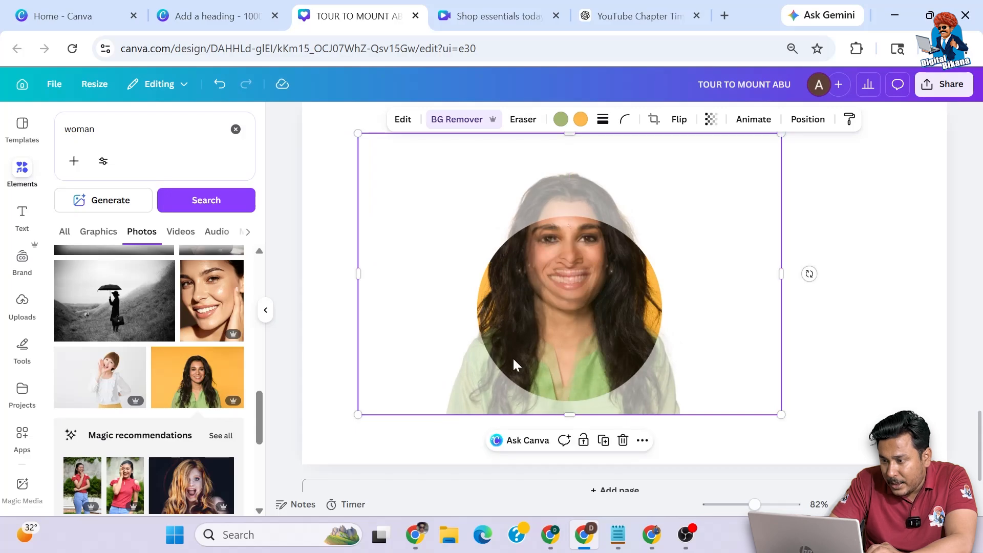
- Enlarge and shift the semi-transparent cutout so the woman's face lines up with the face in the circle frame
{"action": "left_click_drag", "start_coordinate": [357, 415], "coordinate": [337, 427]}
{"action": "left_click_drag", "start_coordinate": [688, 260], "coordinate": [691, 262]}
{"action": "left_click_drag", "start_coordinate": [793, 137], "coordinate": [809, 126]}
{"action": "left_click_drag", "start_coordinate": [749, 219], "coordinate": [737, 217]}
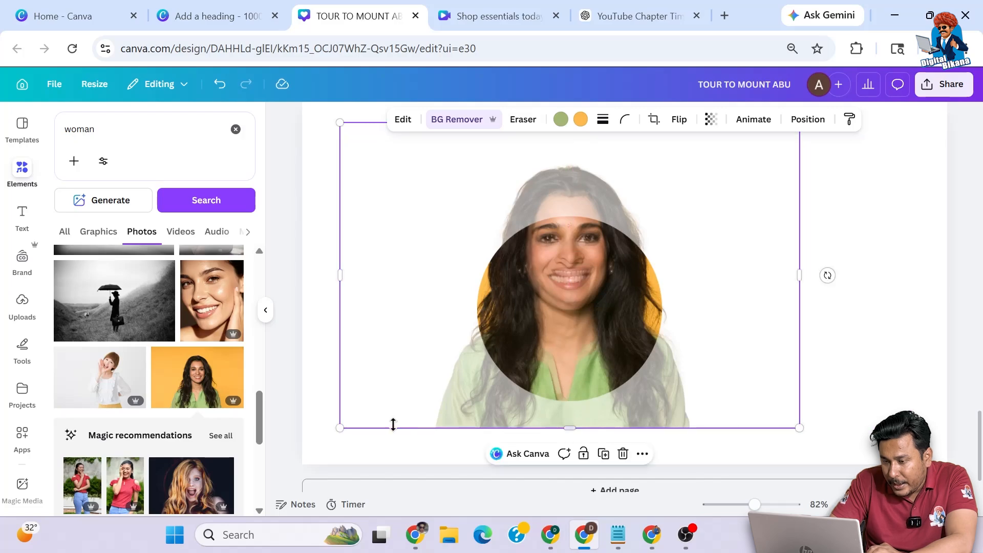
{"action": "left_click_drag", "start_coordinate": [338, 428], "coordinate": [332, 434]}
{"action": "left_click_drag", "start_coordinate": [635, 338], "coordinate": [638, 343]}
{"action": "left_click_drag", "start_coordinate": [803, 437], "coordinate": [848, 467]}
{"action": "left_click_drag", "start_coordinate": [819, 442], "coordinate": [800, 430]}
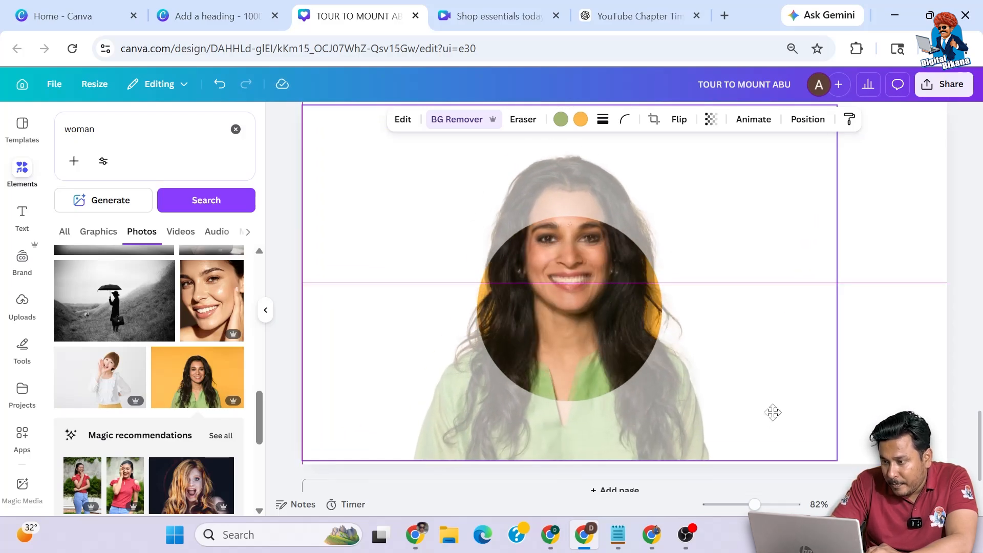
- Check the face alignment up close and fine-tune the cutout's size and position over the framed photo
{"action": "scroll", "coordinate": [740, 296], "scroll_direction": "up", "scroll_amount": 5, "text": "ctrl"}
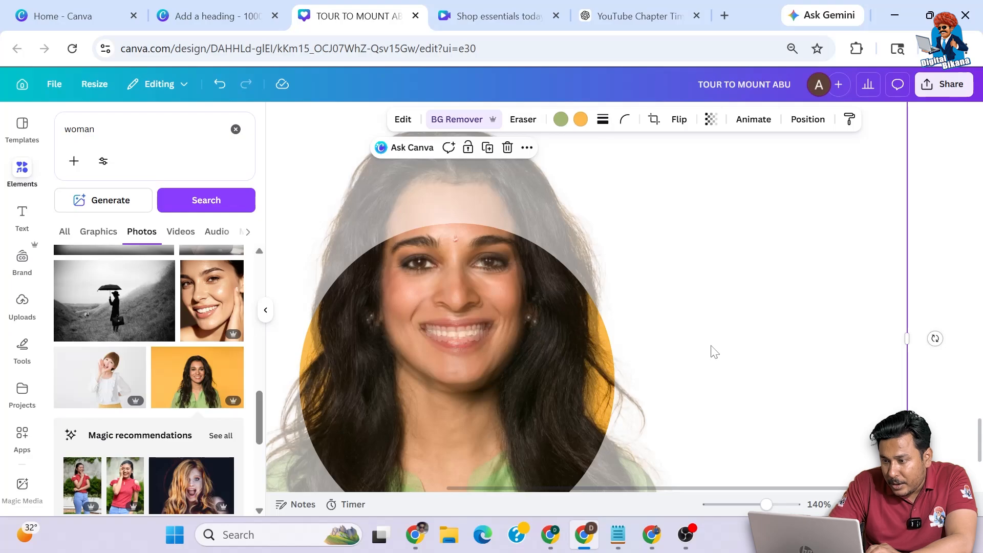
{"action": "scroll", "coordinate": [714, 352], "scroll_direction": "down", "scroll_amount": 5, "text": "ctrl"}
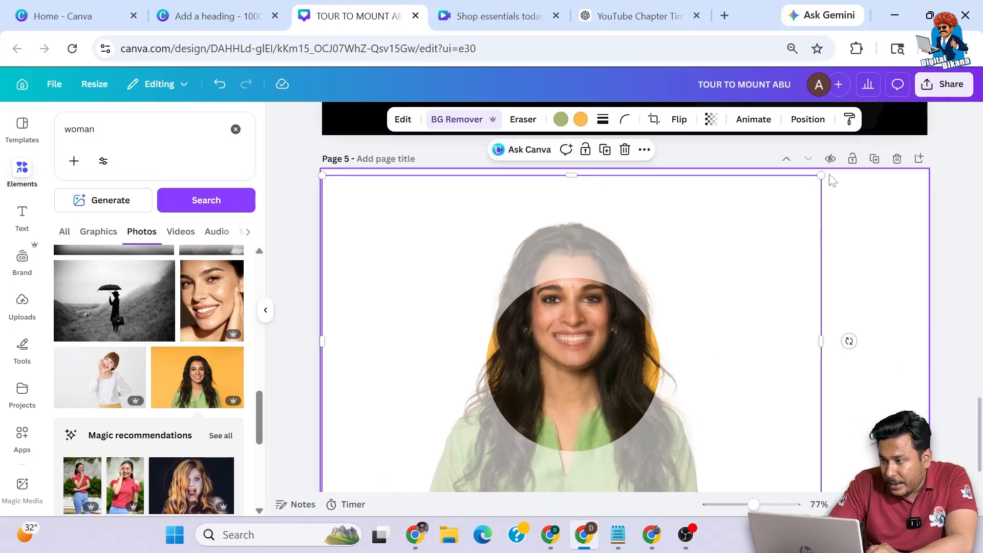
{"action": "left_click_drag", "start_coordinate": [821, 176], "coordinate": [830, 170]}
{"action": "left_click_drag", "start_coordinate": [743, 218], "coordinate": [740, 221]}
{"action": "left_click", "coordinate": [857, 257]}
- Raise the aligned cutout's transparency value to 77
{"action": "scroll", "coordinate": [857, 260], "scroll_direction": "down", "scroll_amount": 3, "text": "ctrl"}
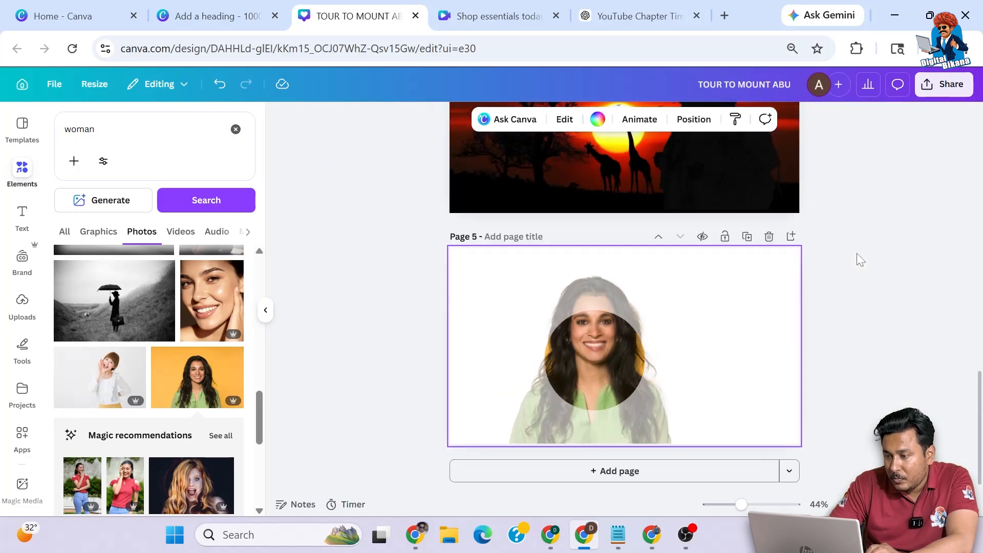
{"action": "scroll", "coordinate": [861, 260], "scroll_direction": "down", "scroll_amount": 1, "text": "ctrl"}
{"action": "left_click", "coordinate": [666, 328]}
{"action": "left_click", "coordinate": [711, 119]}
{"action": "left_click_drag", "start_coordinate": [686, 169], "coordinate": [738, 175]}
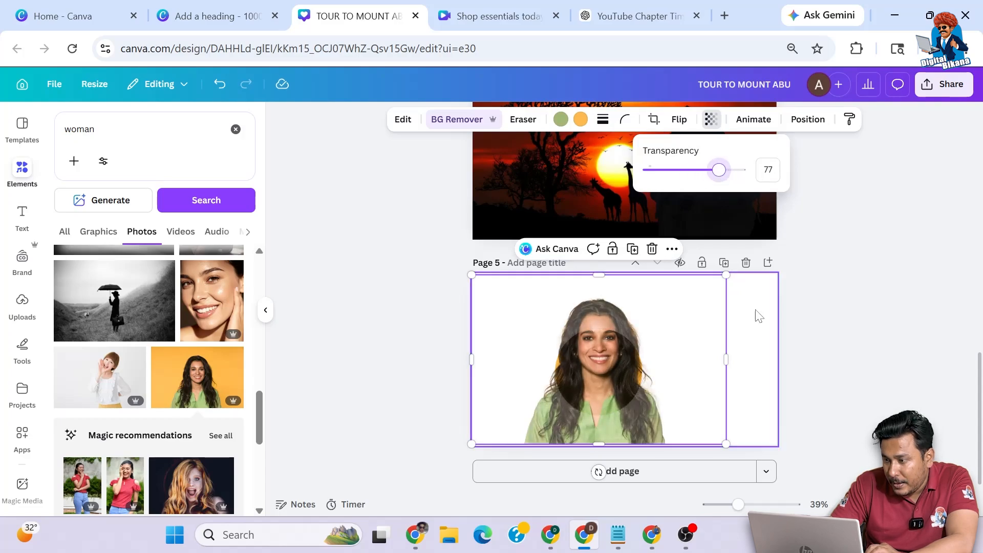
- Crop the cutout's bottom, right and left edges so it covers mainly the woman's head above the circle
{"action": "scroll", "coordinate": [768, 312], "scroll_direction": "up", "scroll_amount": 2}
{"action": "left_click_drag", "start_coordinate": [588, 484], "coordinate": [590, 407]}
{"action": "left_click_drag", "start_coordinate": [757, 337], "coordinate": [672, 338]}
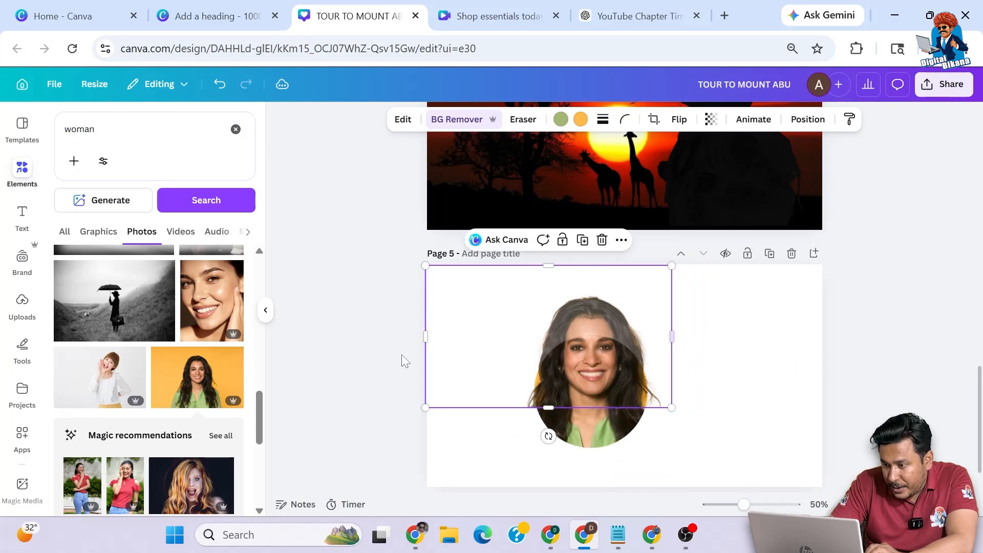
{"action": "left_click_drag", "start_coordinate": [423, 336], "coordinate": [539, 334]}
- Send the cropped woman cutout to the back, behind the circle frame
{"action": "left_click", "coordinate": [678, 239]}
{"action": "mouse_move", "coordinate": [681, 380]}
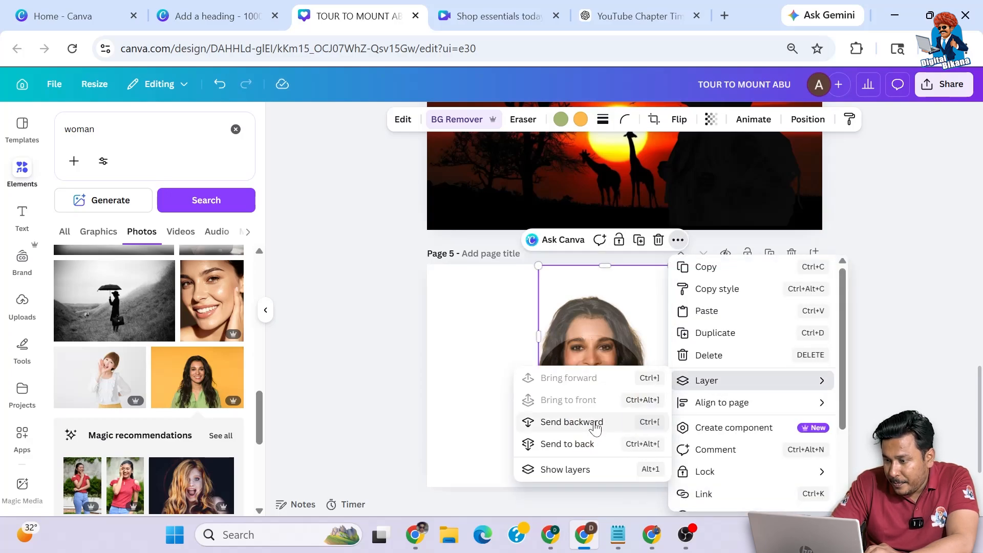
{"action": "left_click", "coordinate": [590, 442]}
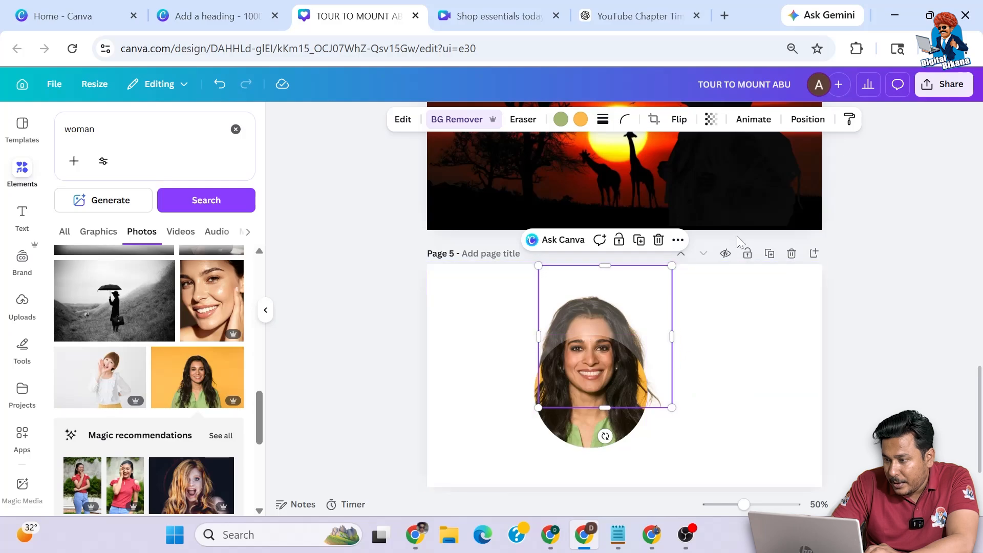
- Restore the cropped woman cutout to full opacity
{"action": "left_click", "coordinate": [711, 119]}
{"action": "left_click_drag", "start_coordinate": [705, 173], "coordinate": [742, 170]}
{"action": "left_click", "coordinate": [671, 265]}
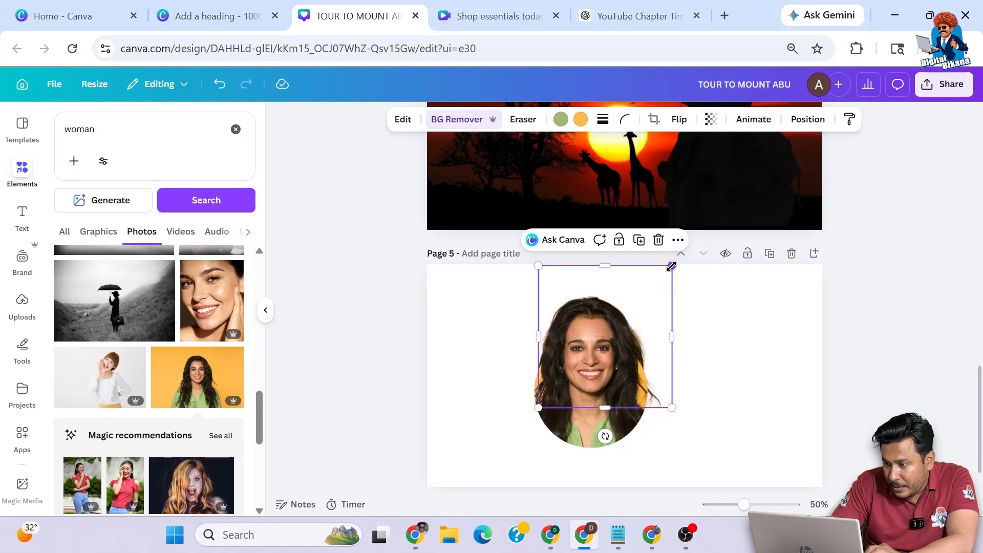
- Scale the head cutout down slightly and nudge it to line up with the photo in the circle frame
{"action": "left_click_drag", "start_coordinate": [671, 266], "coordinate": [663, 273]}
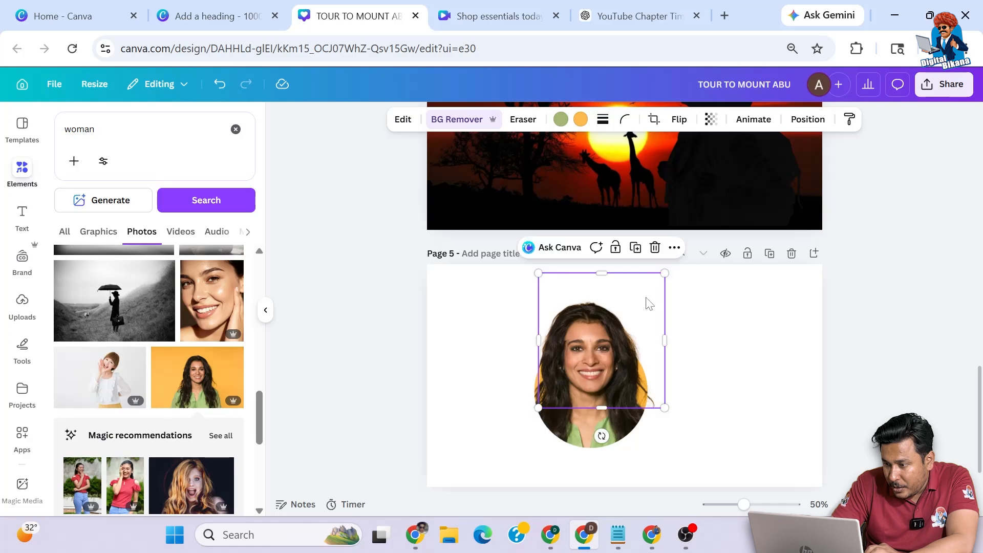
{"action": "scroll", "coordinate": [679, 324], "scroll_direction": "up", "scroll_amount": 4}
{"action": "mouse_move", "coordinate": [617, 300]}
{"action": "left_mouse_down"}
{"action": "mouse_move", "coordinate": [619, 283]}
{"action": "mouse_move", "coordinate": [619, 293]}
{"action": "left_mouse_up"}
{"action": "left_click_drag", "start_coordinate": [696, 237], "coordinate": [695, 243]}
{"action": "left_click", "coordinate": [736, 409]}
{"action": "scroll", "coordinate": [737, 409], "scroll_direction": "down", "scroll_amount": 1}
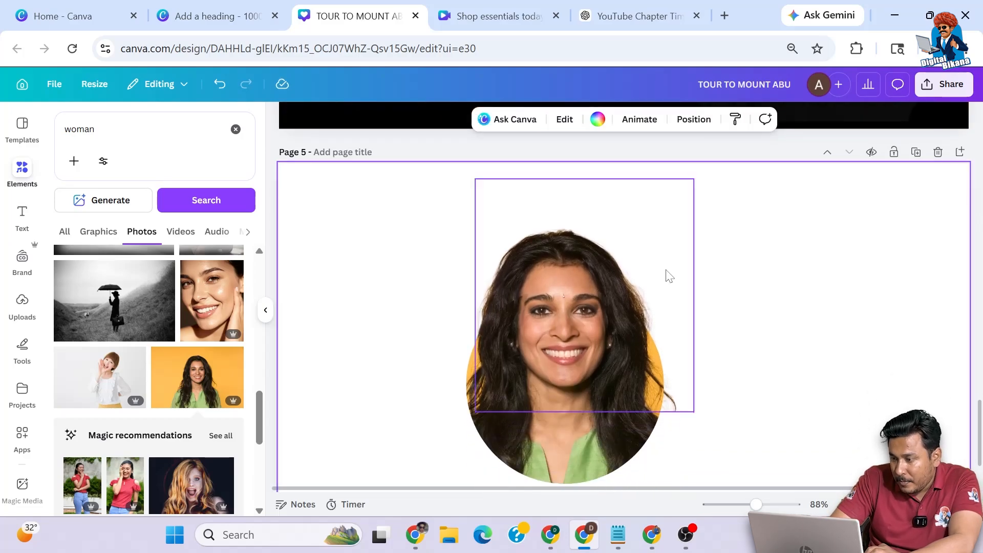
- Shrink the head cutout slightly more from its upper-left corner and check the finished pop-out effect on page 5
{"action": "left_click", "coordinate": [665, 263]}
{"action": "left_click", "coordinate": [673, 209]}
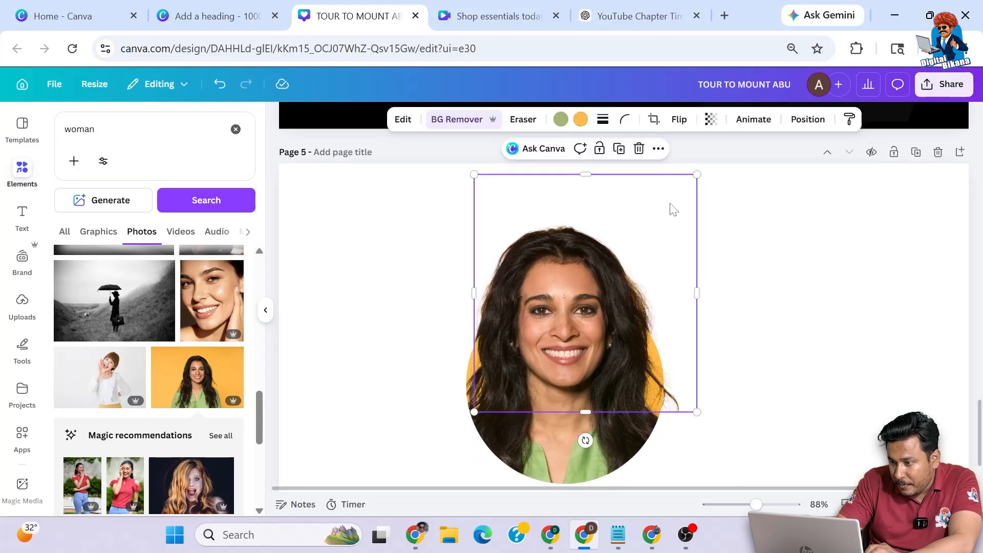
{"action": "left_click_drag", "start_coordinate": [474, 175], "coordinate": [480, 180]}
{"action": "left_click", "coordinate": [743, 312]}
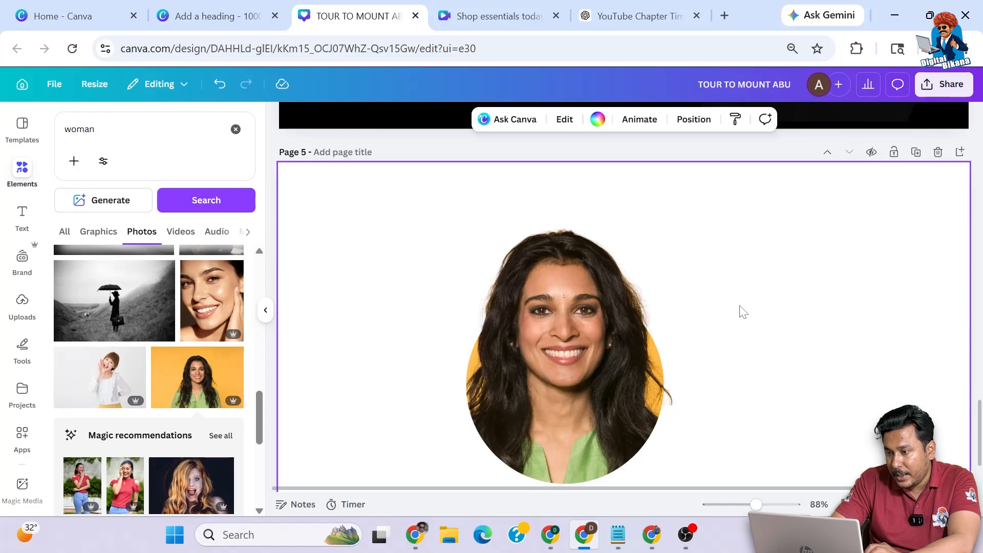
{"action": "scroll", "coordinate": [724, 328], "scroll_direction": "down", "scroll_amount": 3}
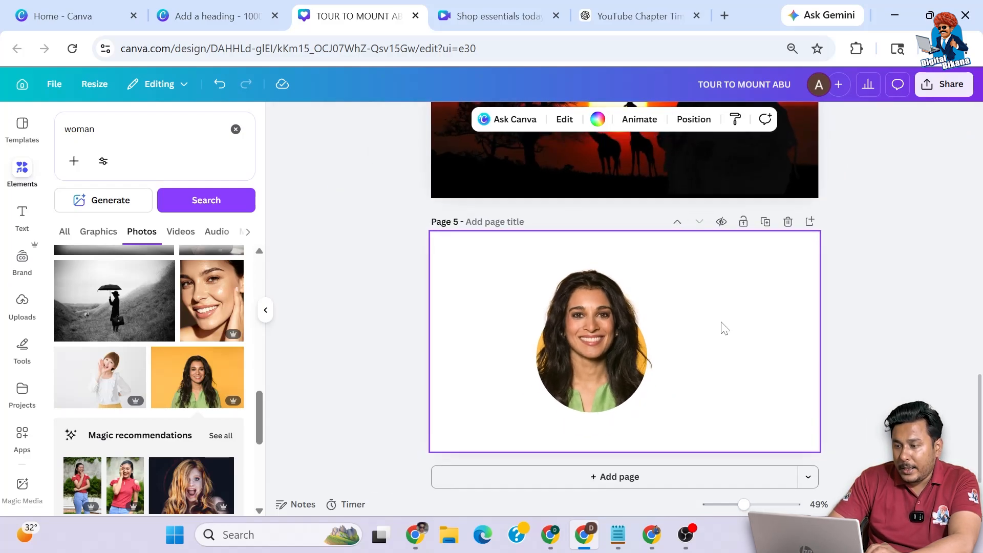
{"action": "scroll", "coordinate": [724, 328], "scroll_direction": "up", "scroll_amount": 2}
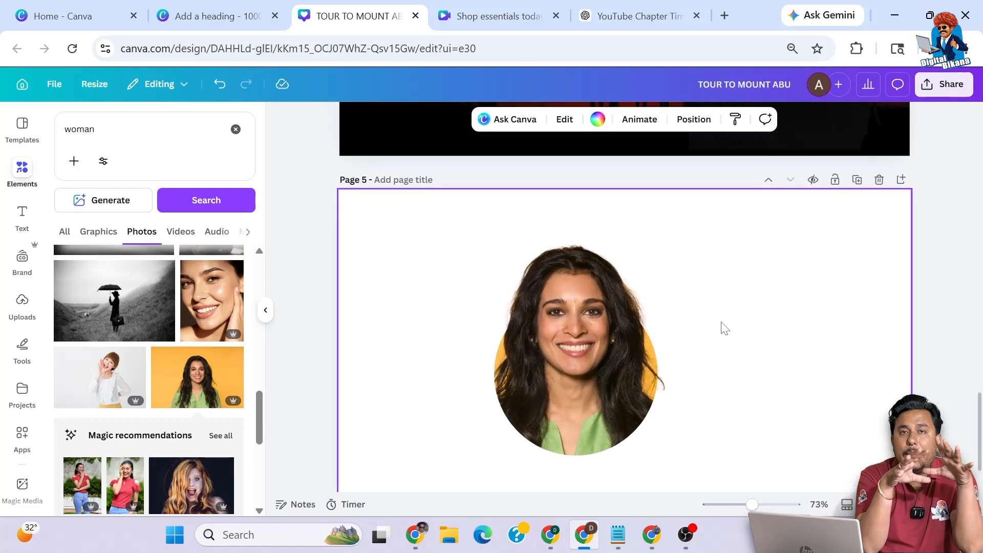